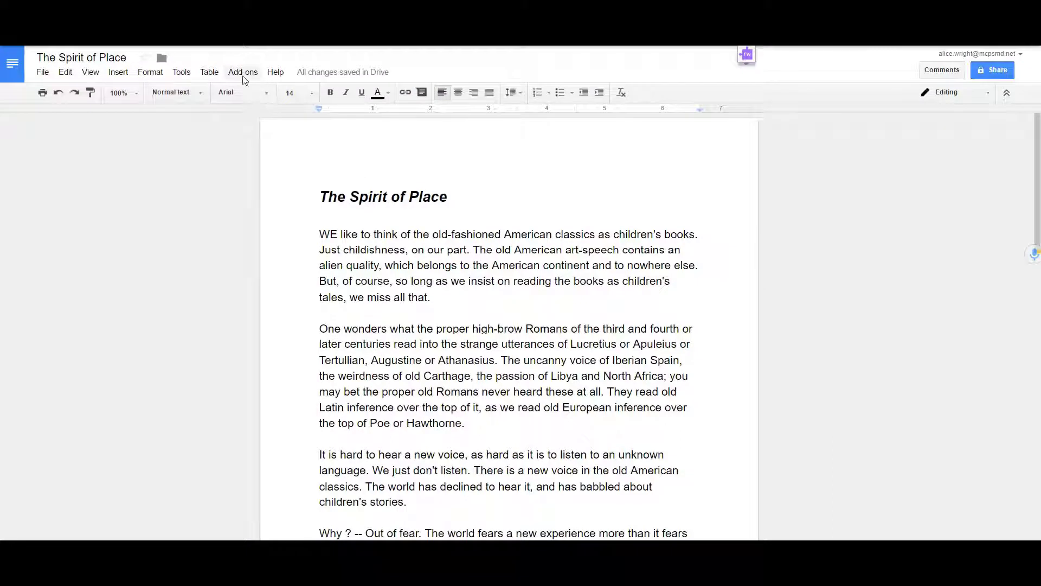
Start the Highlight Tool add-on for the document
{"action": "left_click", "coordinate": [242, 74]}
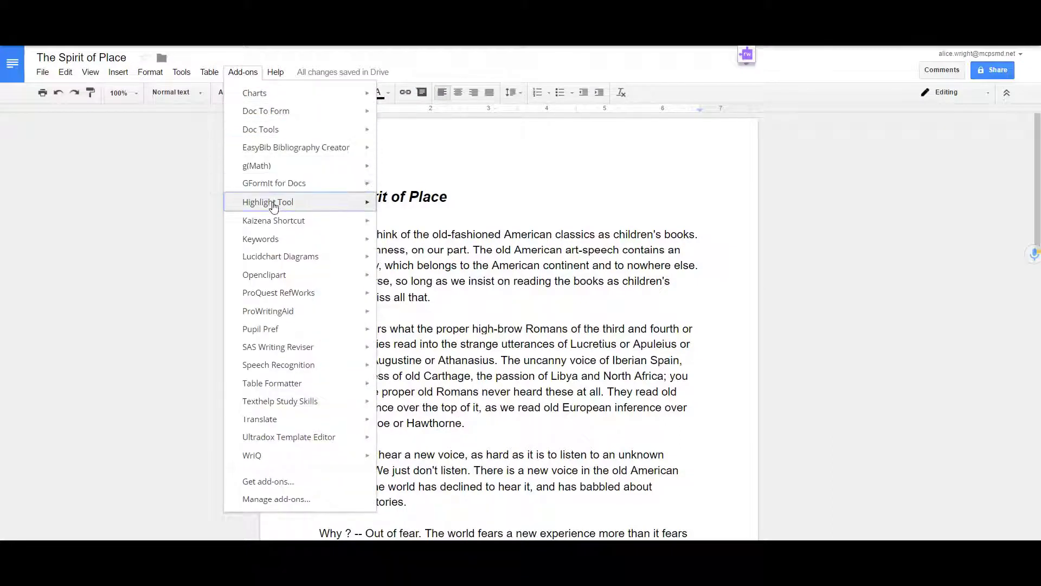
{"action": "mouse_move", "coordinate": [275, 209]}
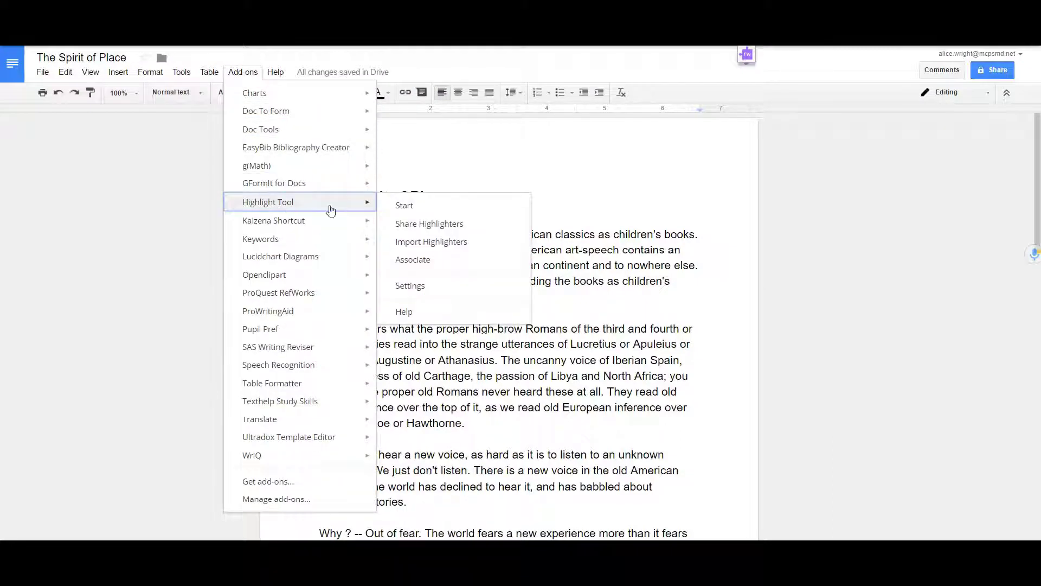
{"action": "left_click", "coordinate": [435, 209]}
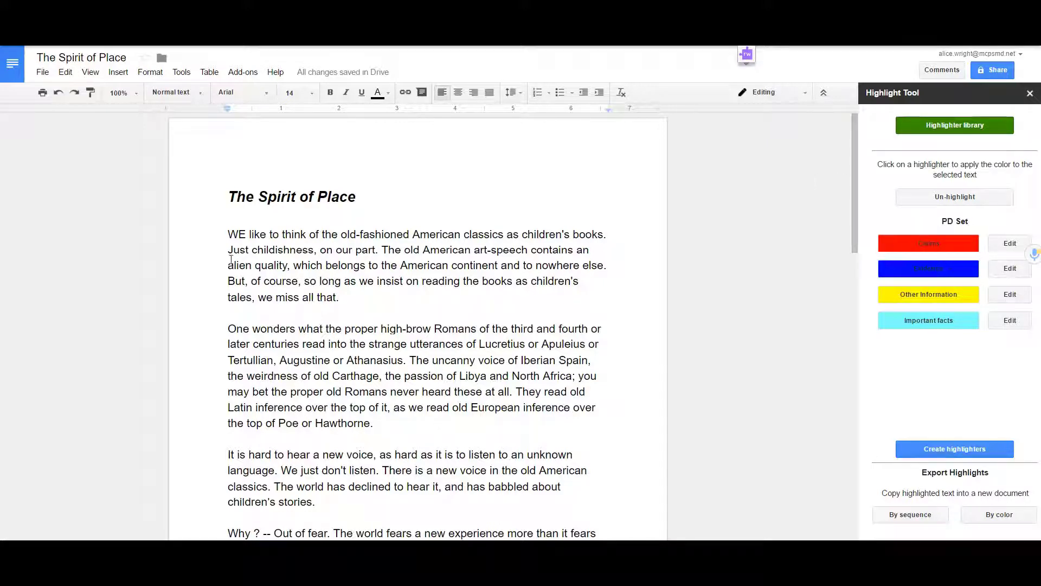
Highlight the opening phrase in red, the first paragraph's closing words in blue, and "Out of fear" with the Important facts highlighter
{"action": "left_click_drag", "start_coordinate": [236, 230], "coordinate": [504, 237]}
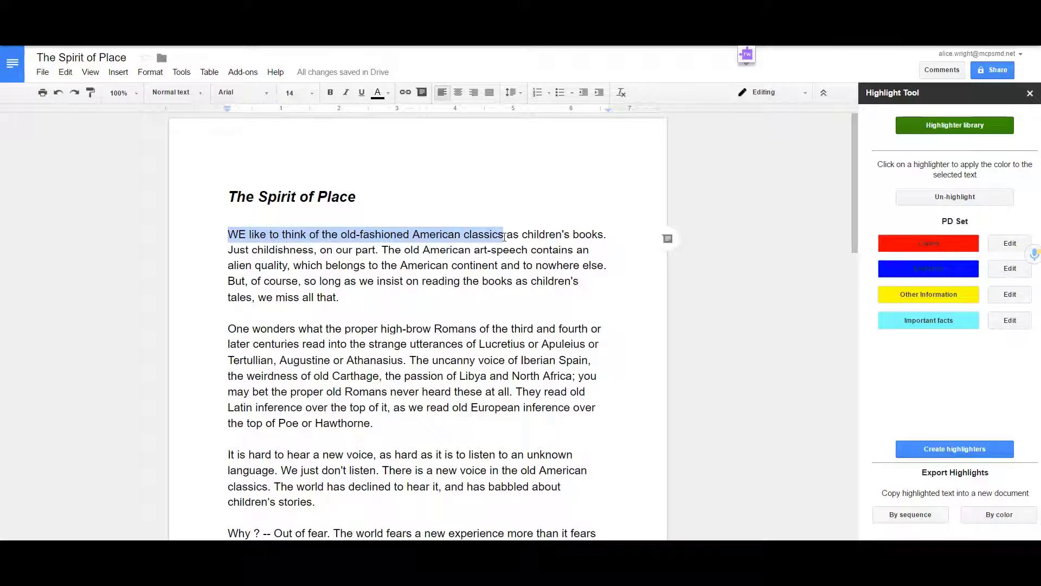
{"action": "left_click", "coordinate": [928, 245]}
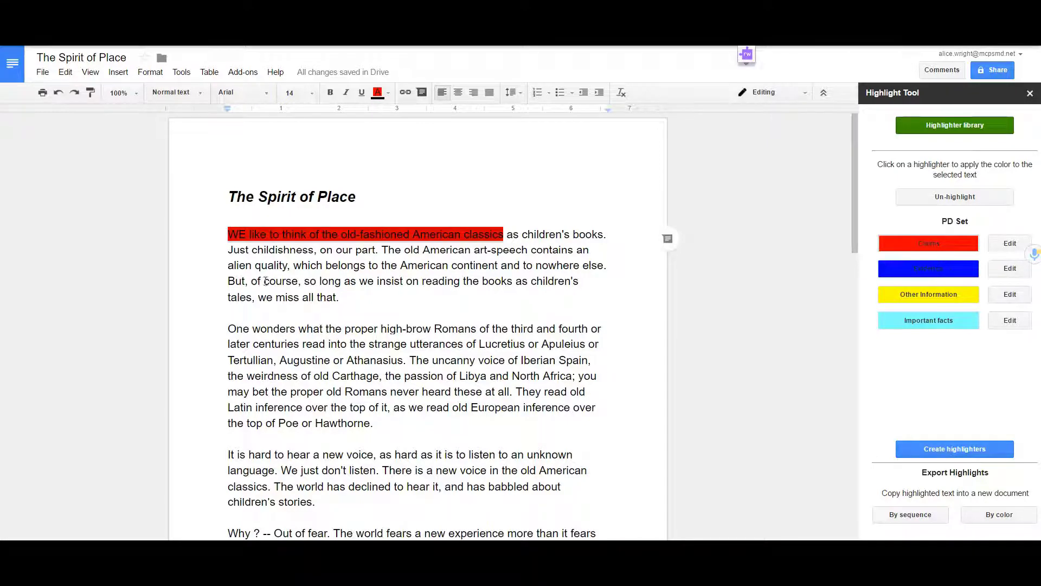
{"action": "left_click_drag", "start_coordinate": [253, 283], "coordinate": [338, 302]}
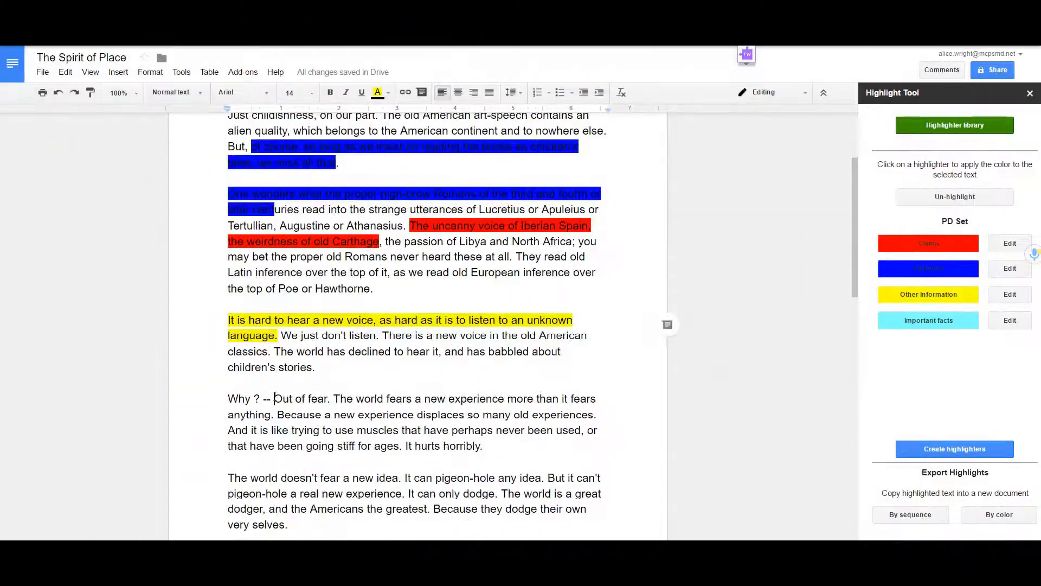
{"action": "left_click_drag", "start_coordinate": [275, 398], "coordinate": [328, 399]}
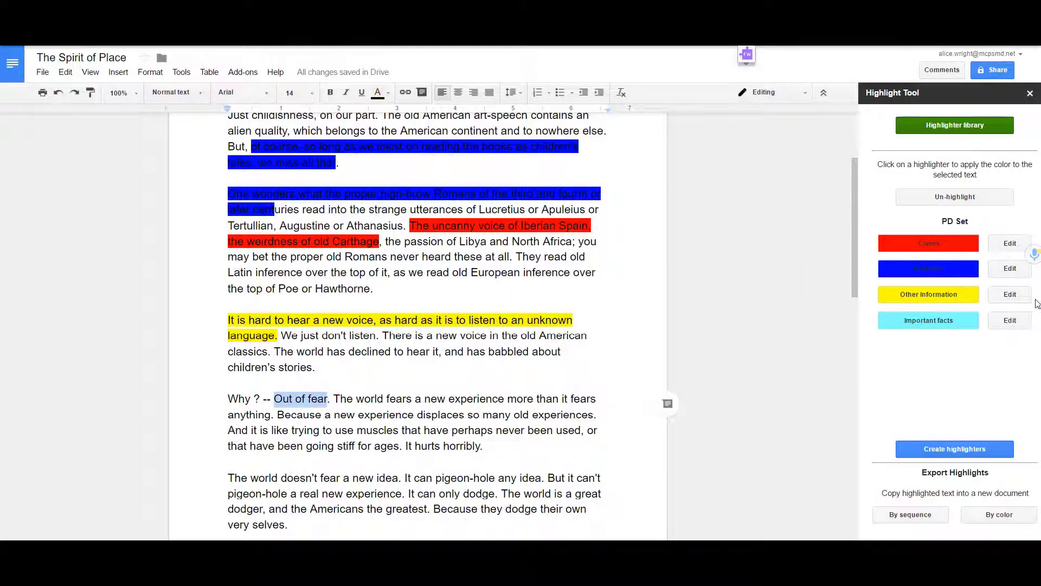
{"action": "left_click", "coordinate": [932, 325]}
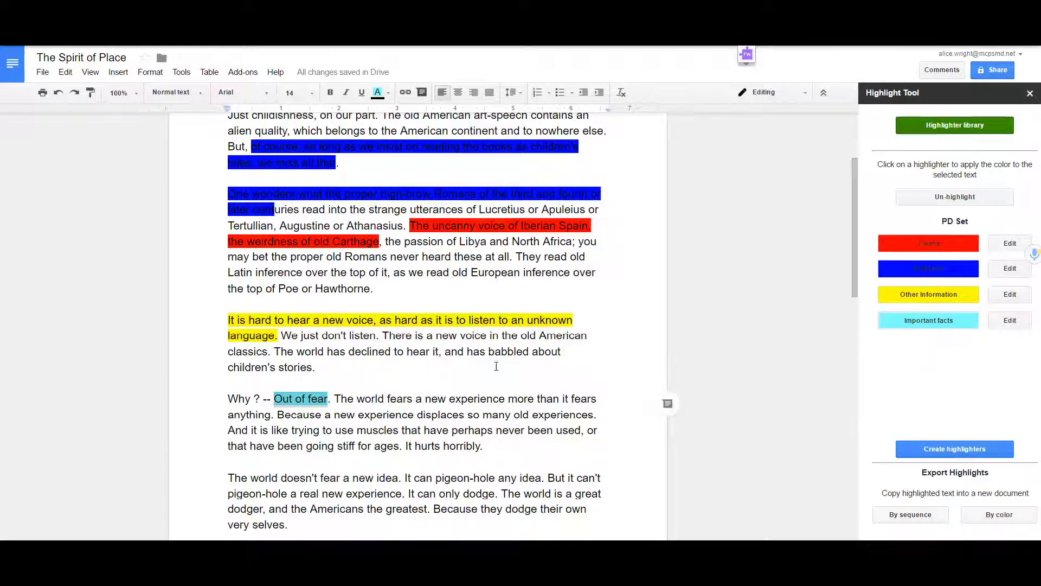
Export the highlighted text by color to a new document and open that document
{"action": "scroll", "coordinate": [496, 379], "scroll_direction": "up", "scroll_amount": 3}
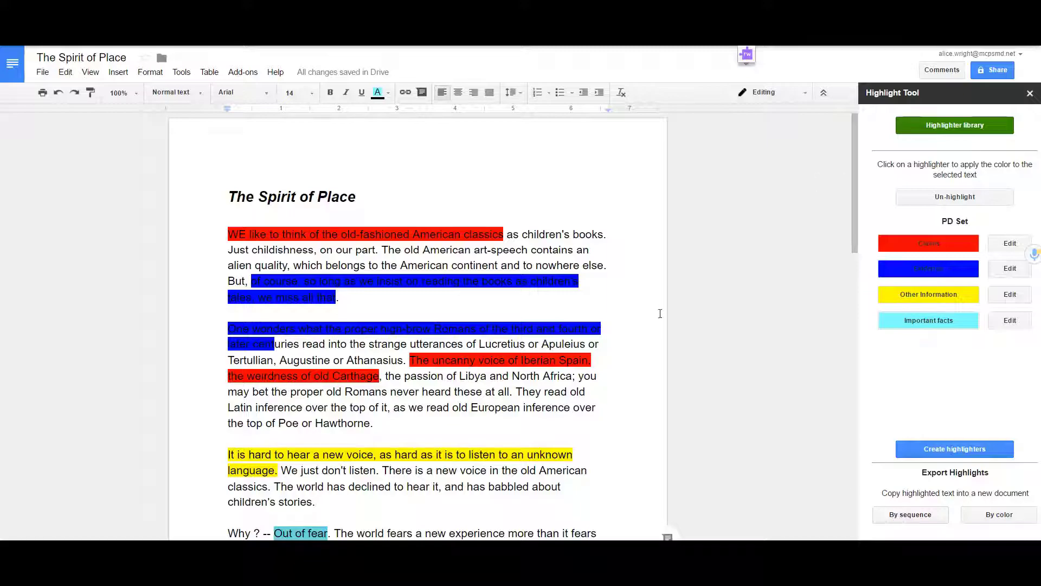
{"action": "left_click", "coordinate": [1012, 520]}
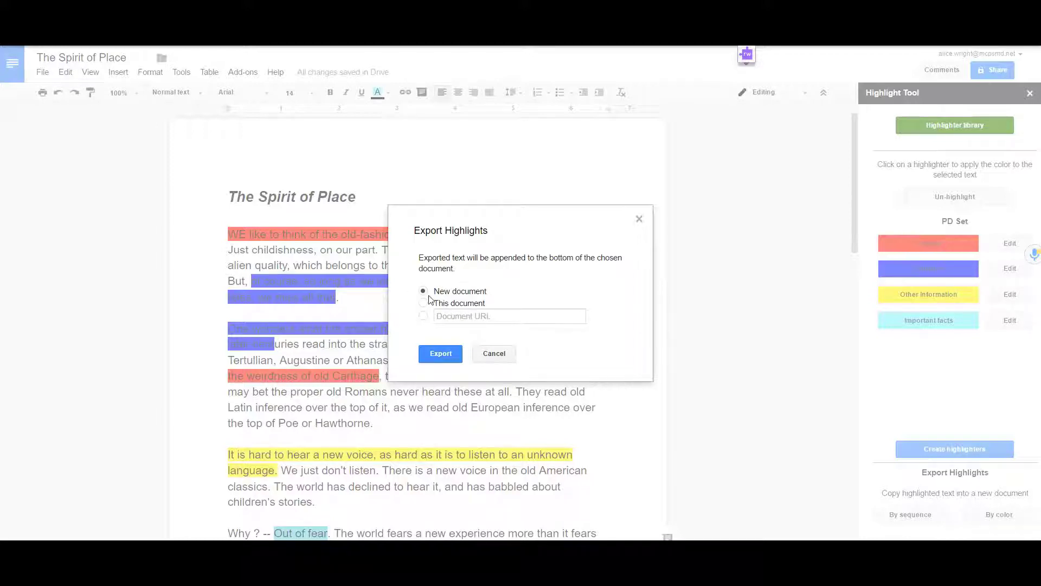
{"action": "left_click", "coordinate": [447, 353]}
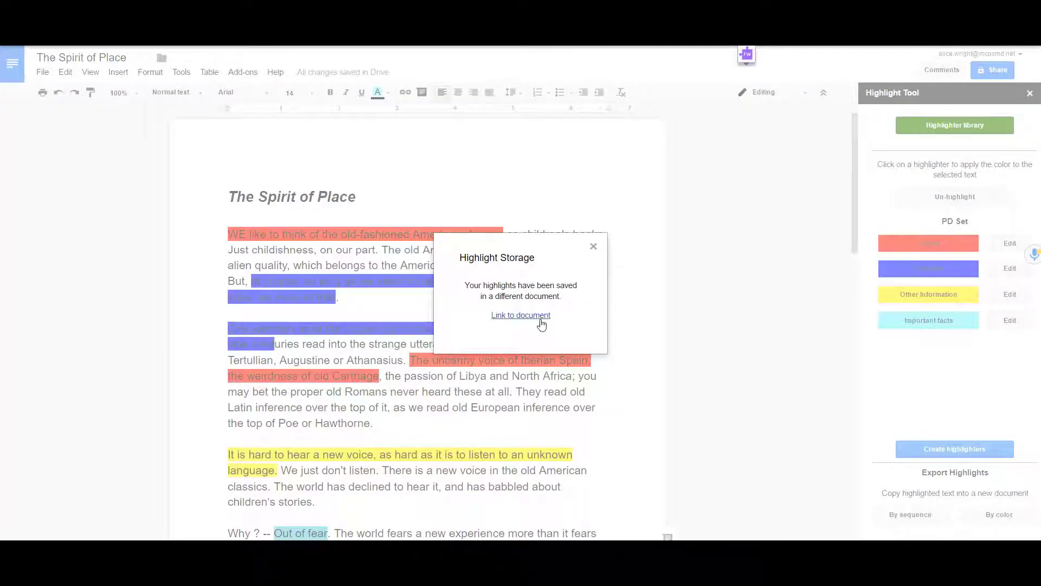
{"action": "left_click", "coordinate": [541, 318]}
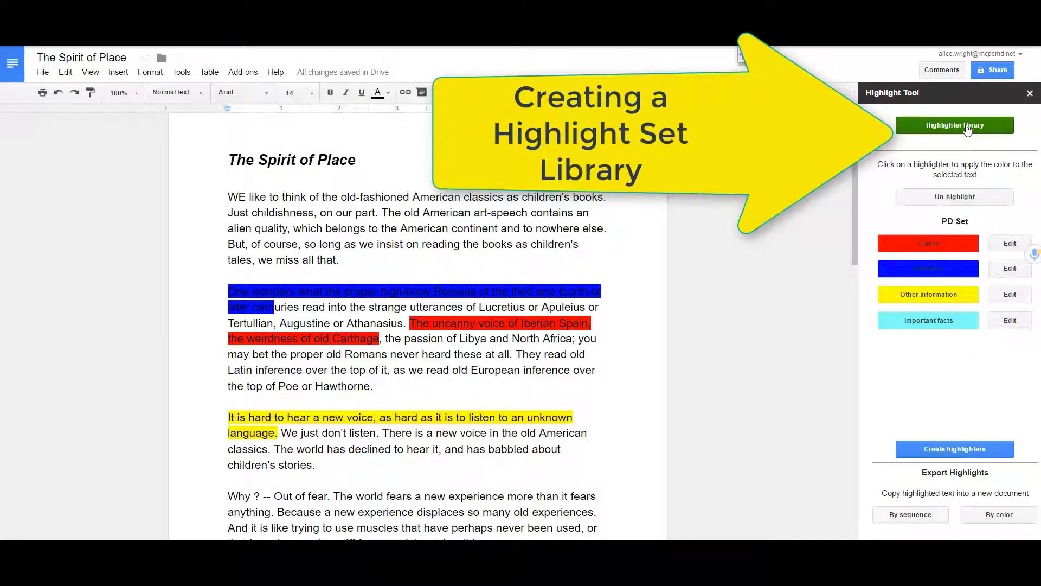
Add a new highlighter set named "Project 1" in the highlighter library
{"action": "left_click", "coordinate": [966, 126]}
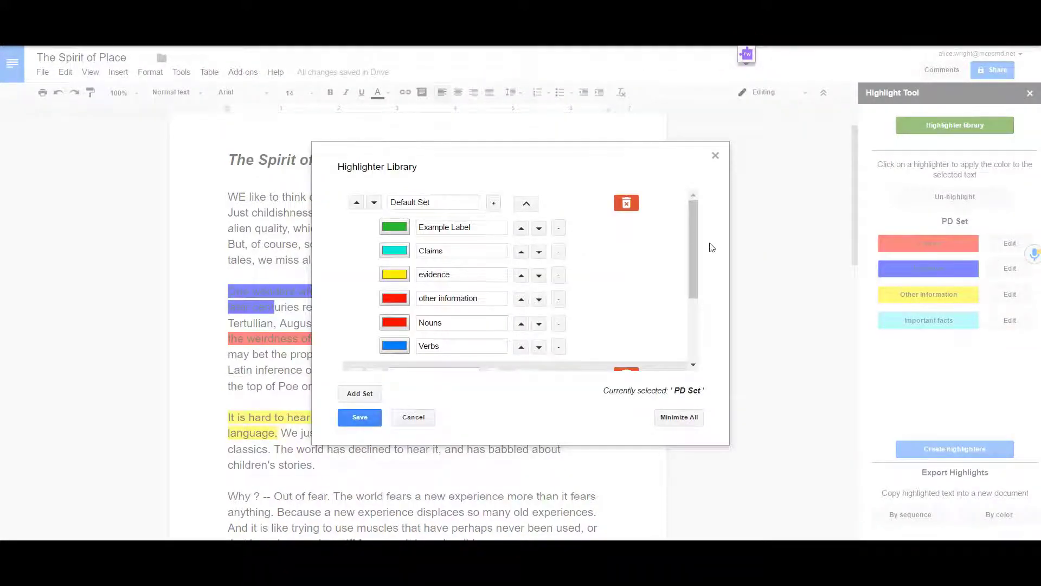
{"action": "scroll", "coordinate": [694, 235], "scroll_direction": "down", "scroll_amount": 2}
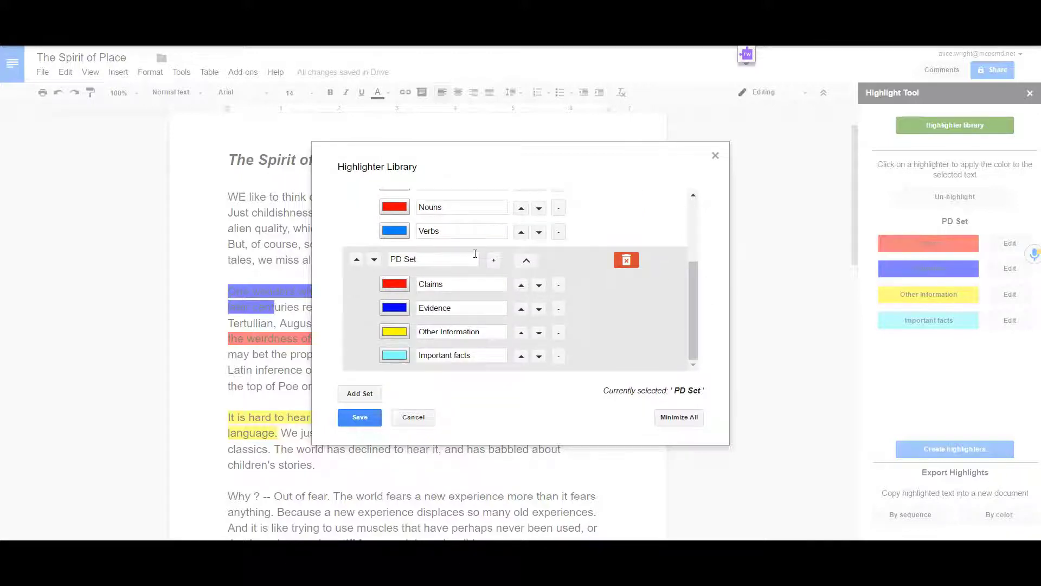
{"action": "left_click", "coordinate": [360, 393]}
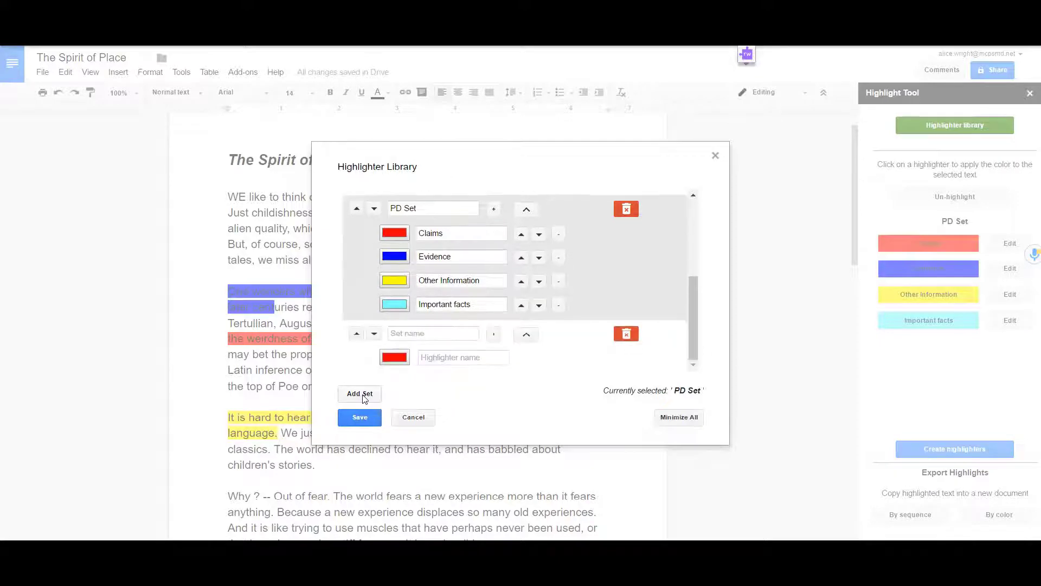
{"action": "left_click", "coordinate": [425, 331]}
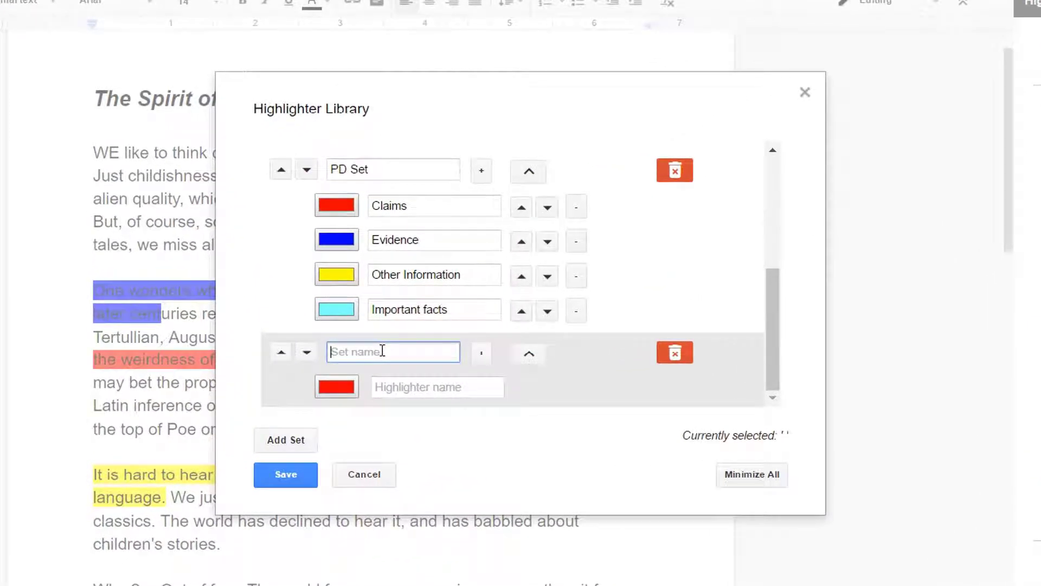
{"action": "type", "text": "Project 1"}
Set the first Project 1 highlighter to light yellow with a luminance of 185
{"action": "left_click", "coordinate": [343, 390]}
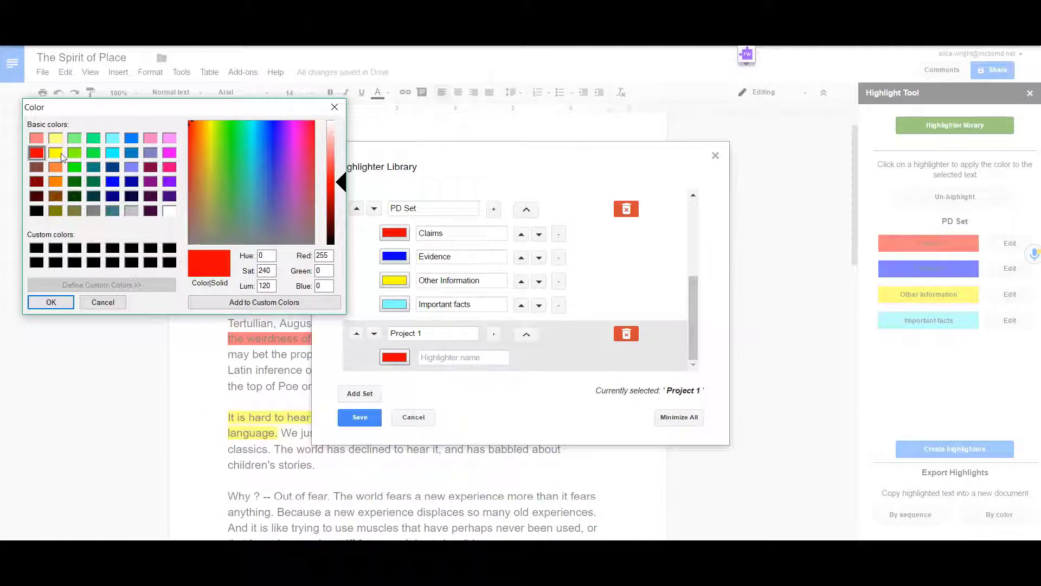
{"action": "left_click", "coordinate": [56, 153]}
{"action": "left_click", "coordinate": [55, 137]}
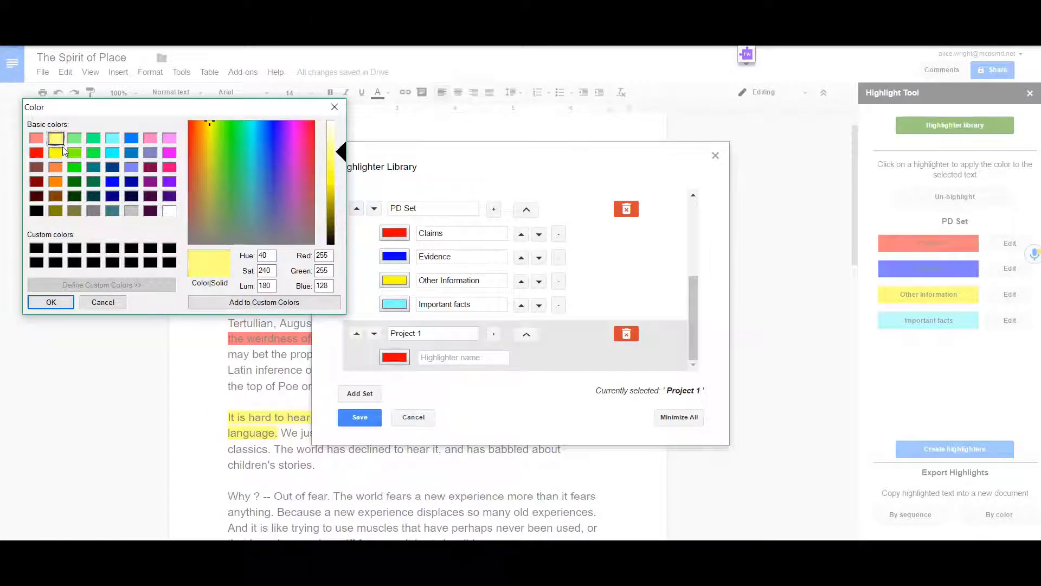
{"action": "left_click_drag", "start_coordinate": [346, 159], "coordinate": [343, 155]}
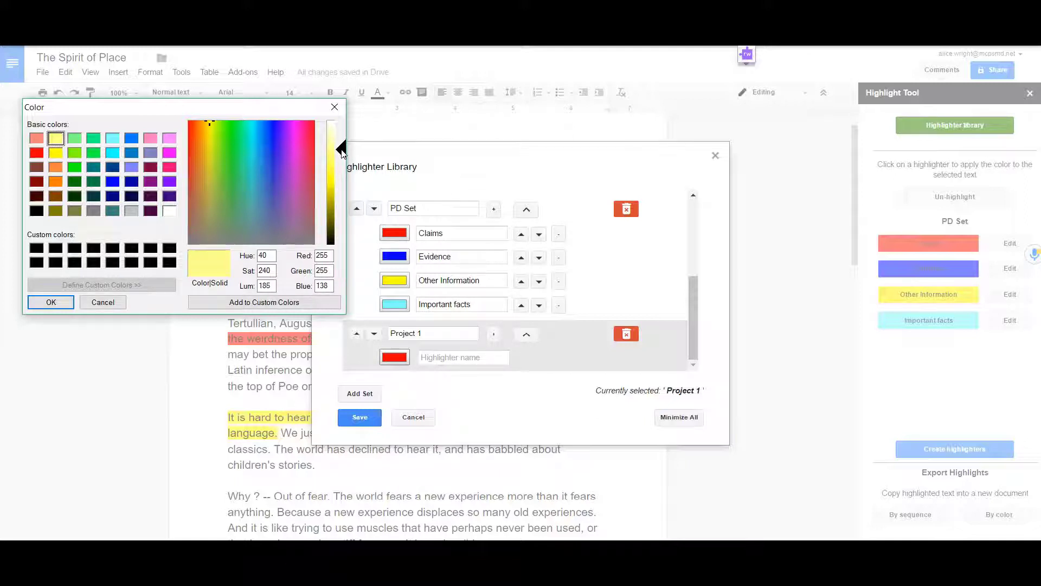
{"action": "left_click", "coordinate": [54, 302]}
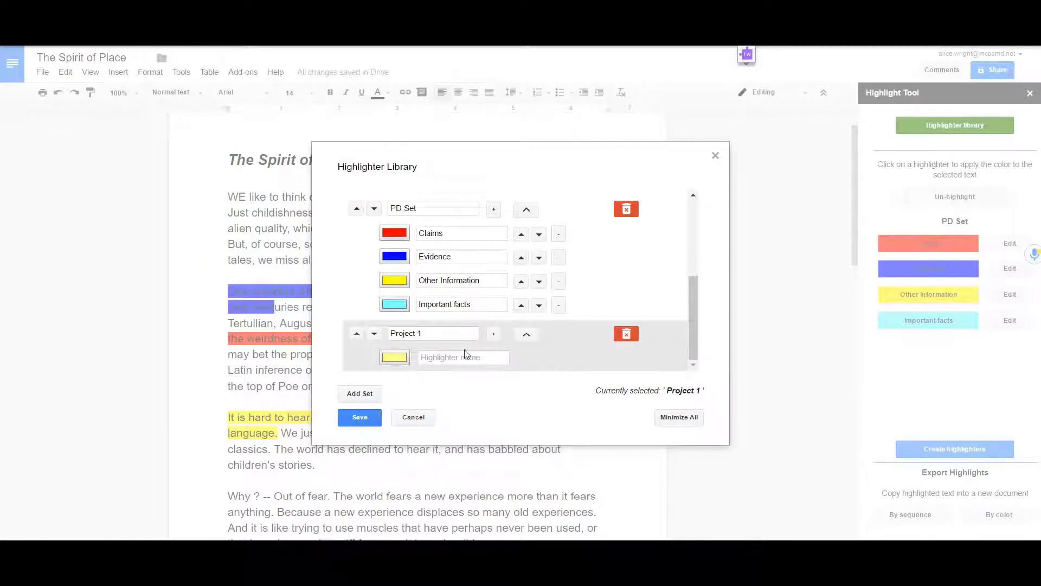
Add a second highlighter to the Project 1 set and color it light red with a luminance of 161
{"action": "left_click", "coordinate": [495, 335]}
{"action": "left_click_drag", "start_coordinate": [693, 326], "coordinate": [694, 347]}
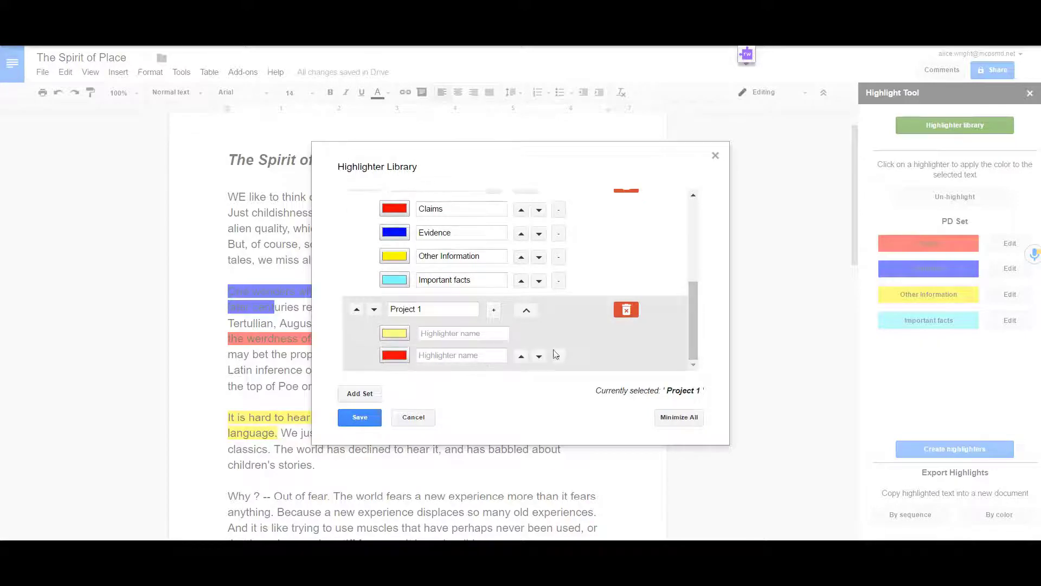
{"action": "left_click", "coordinate": [394, 354]}
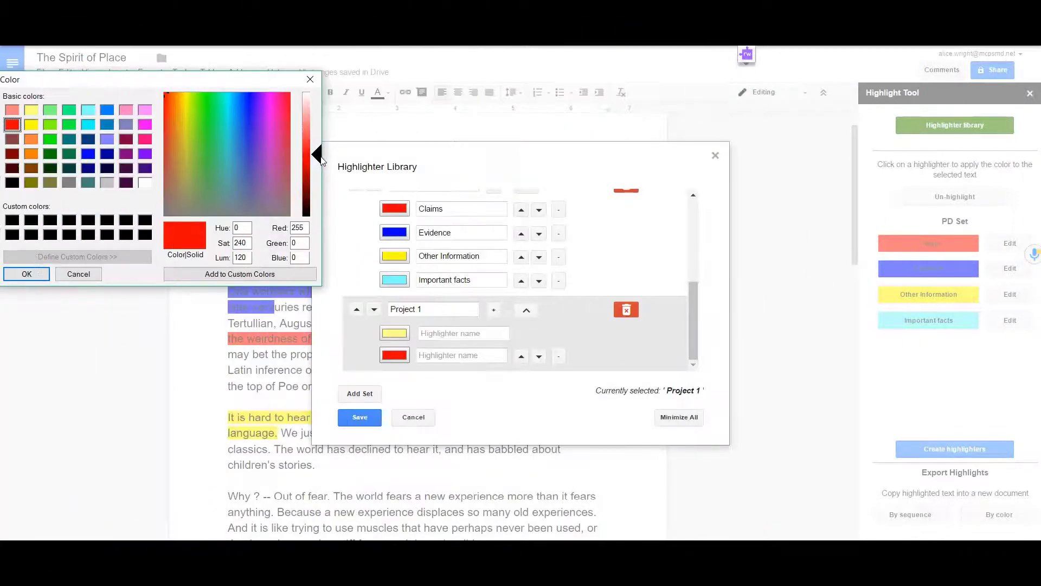
{"action": "left_click_drag", "start_coordinate": [321, 157], "coordinate": [321, 134]}
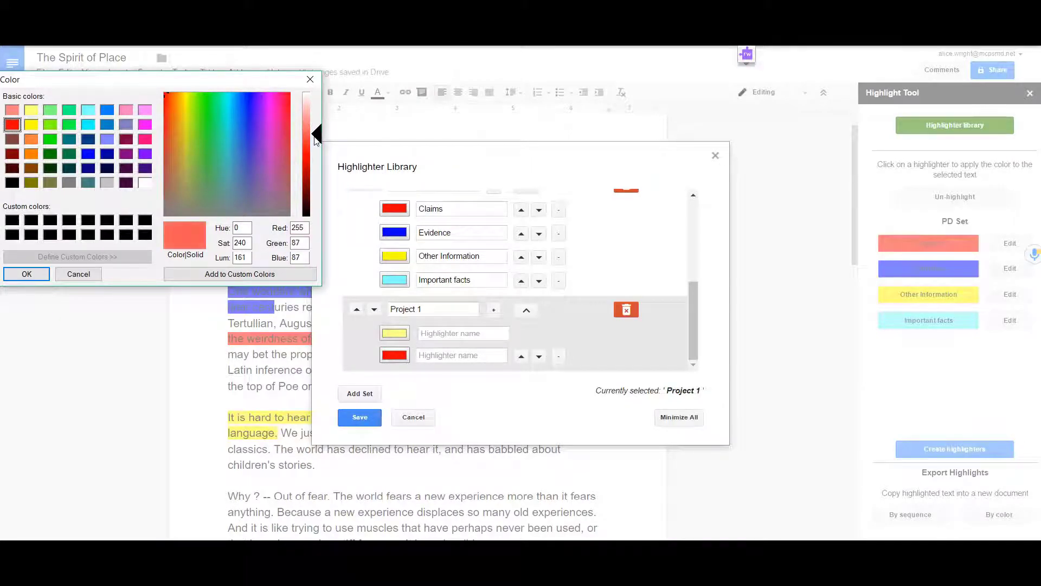
{"action": "left_click", "coordinate": [28, 274]}
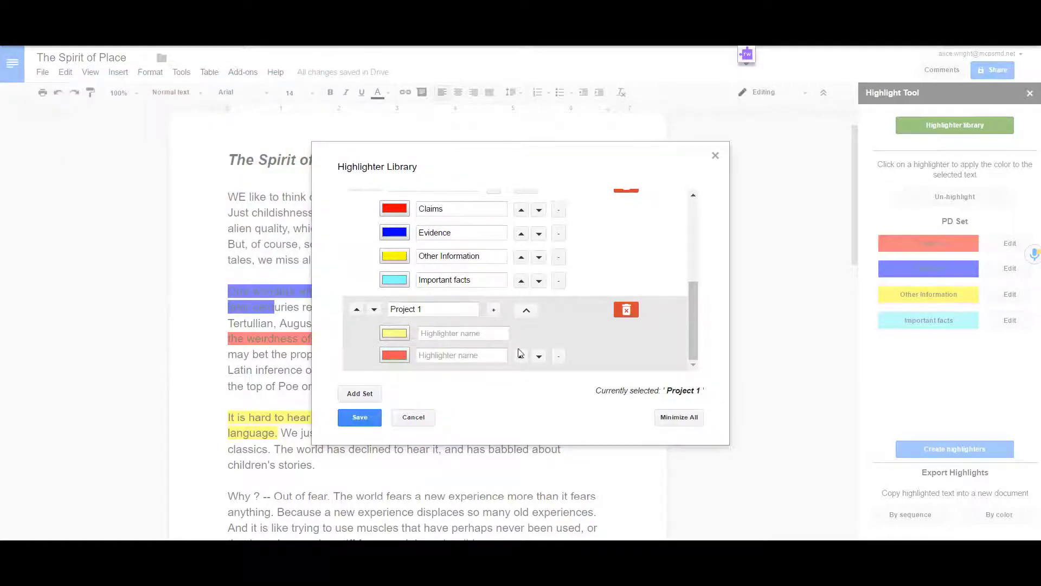
Name the yellow highlighter "Verbs" and the light red one "Nouns", and save the highlighter library
{"action": "left_click", "coordinate": [453, 332]}
{"action": "type", "text": "Verbs"}
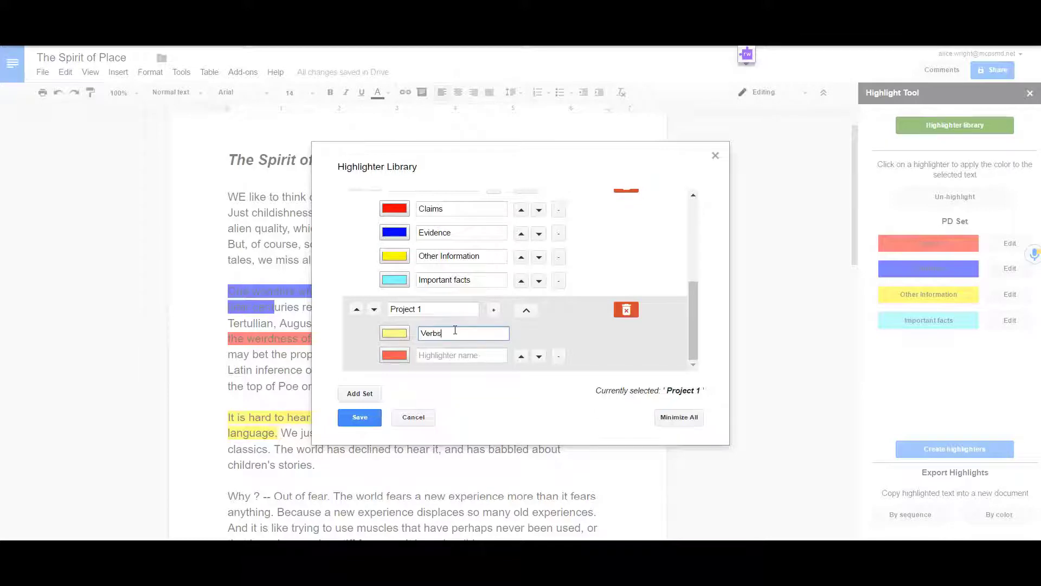
{"action": "left_click", "coordinate": [427, 357]}
{"action": "type", "text": "Nouns"}
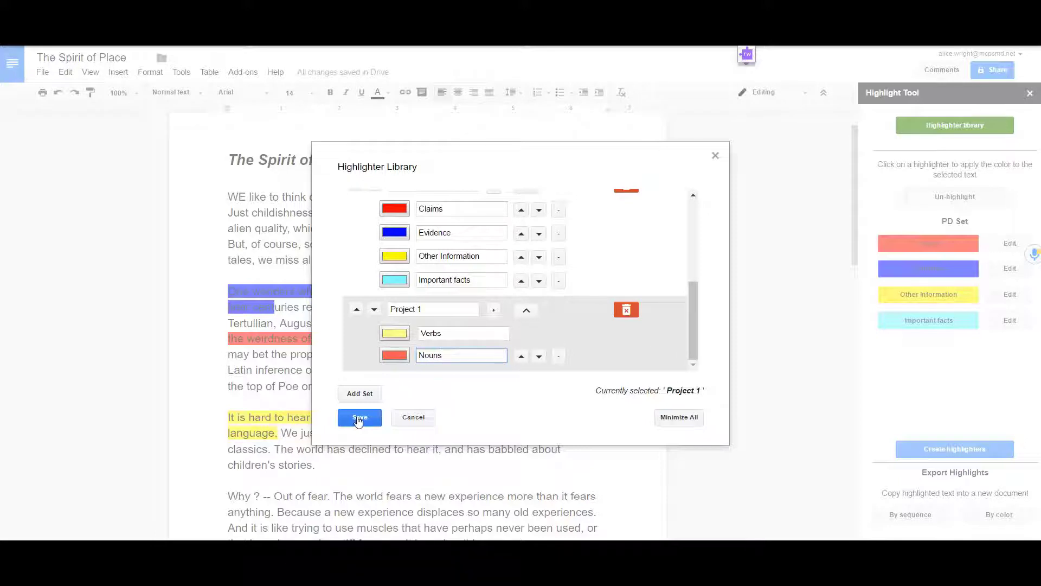
{"action": "left_click", "coordinate": [359, 417]}
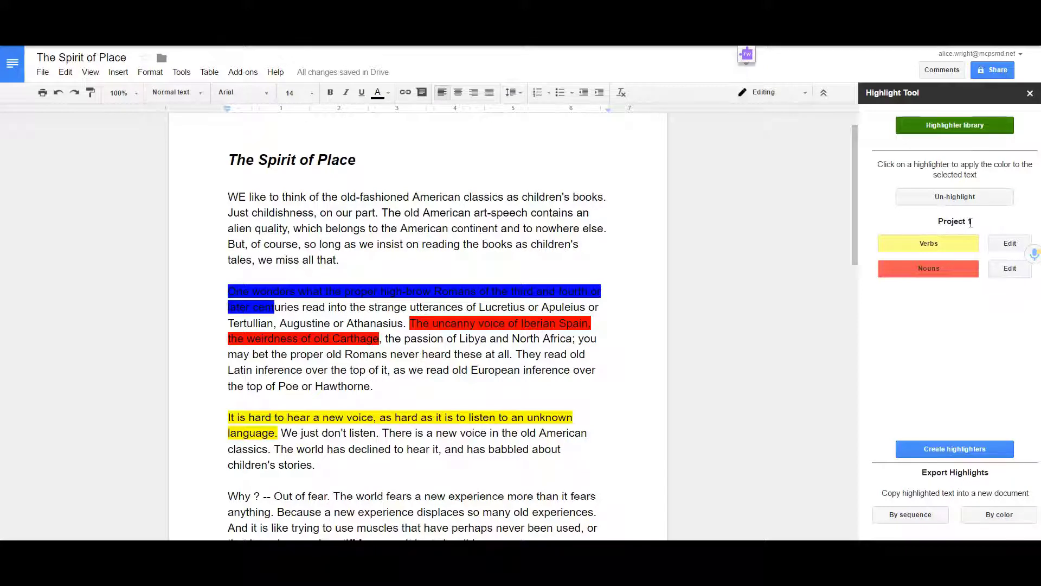
Create an additional highlighter named "adverbs" in green (red 0, green 255, blue 128) for the Project 1 set
{"action": "left_click", "coordinate": [963, 453]}
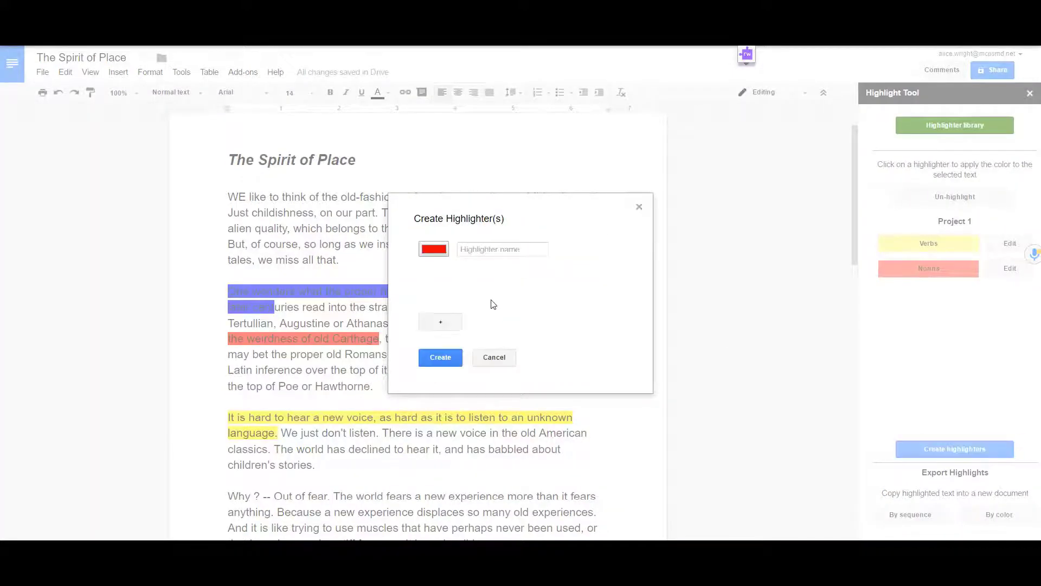
{"action": "left_click", "coordinate": [482, 249]}
{"action": "type", "text": "a"}
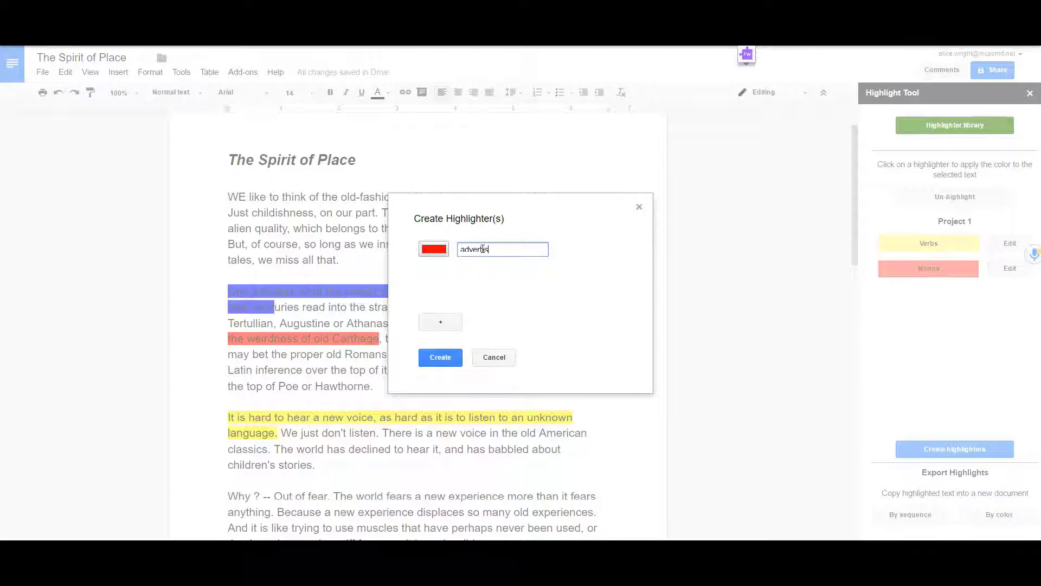
{"action": "type", "text": "dverbs"}
{"action": "left_click", "coordinate": [436, 252]}
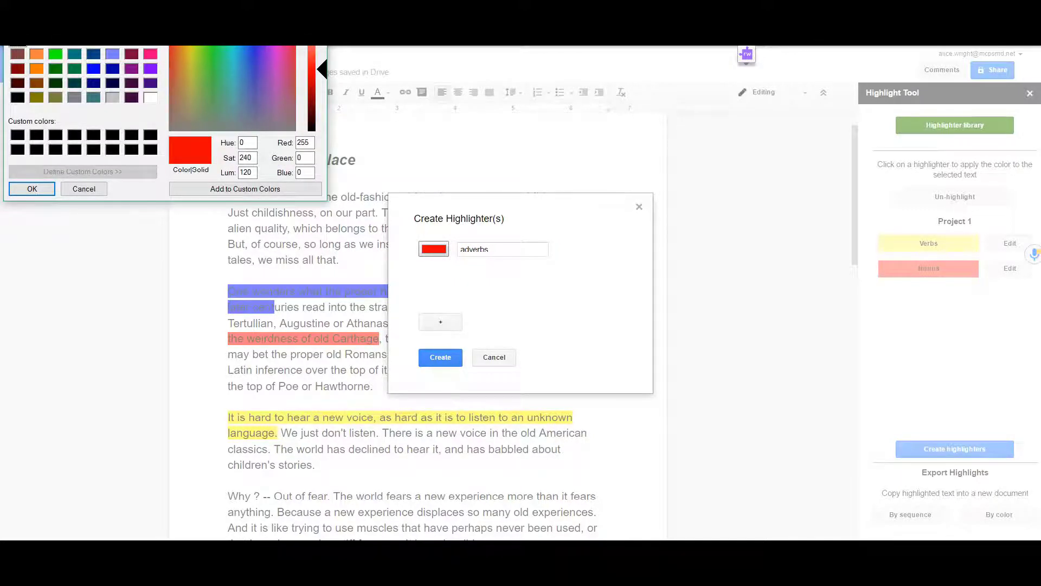
{"action": "left_click_drag", "start_coordinate": [89, 45], "coordinate": [103, 95]}
{"action": "left_click", "coordinate": [88, 127]}
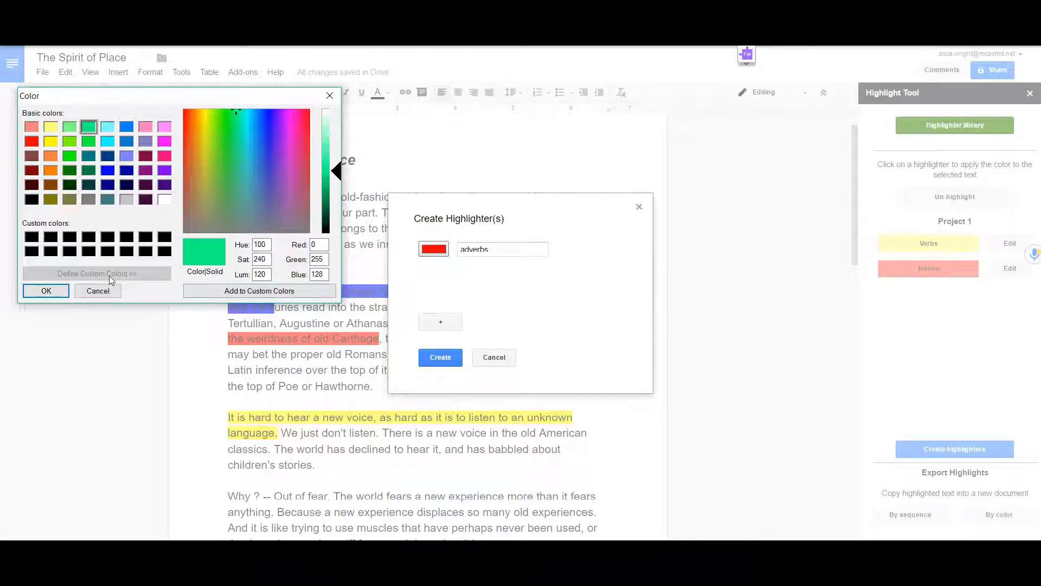
{"action": "left_click", "coordinate": [52, 293]}
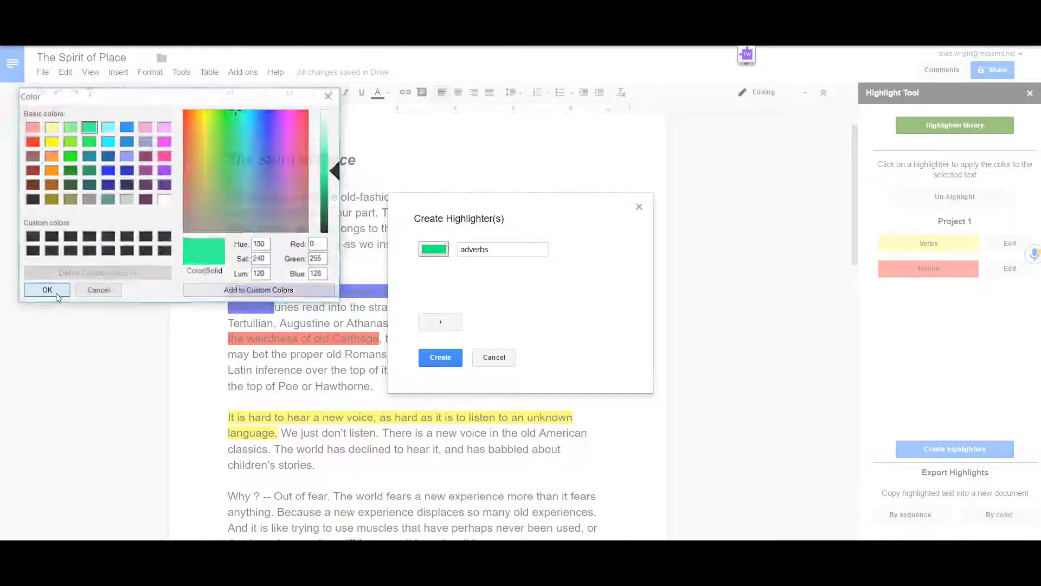
{"action": "left_click", "coordinate": [441, 356]}
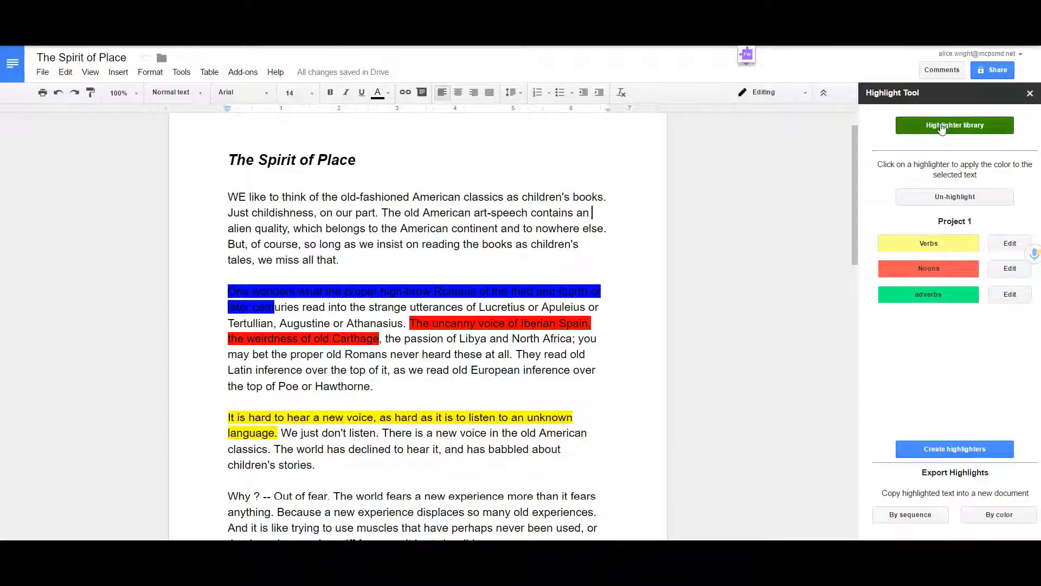
Select the Default Set in the highlighter library and save it as the current set
{"action": "left_click", "coordinate": [942, 129]}
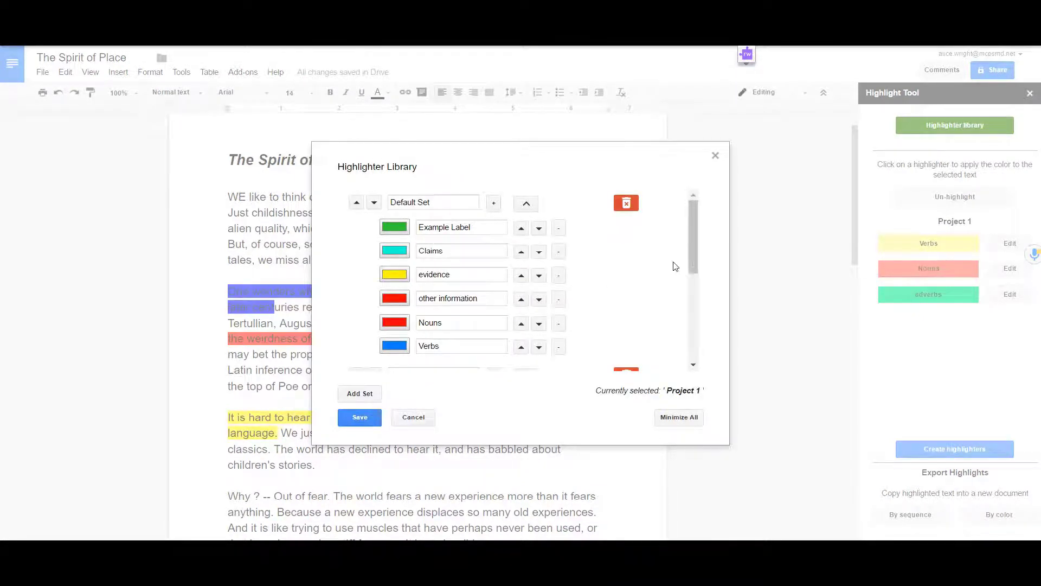
{"action": "left_click_drag", "start_coordinate": [693, 210], "coordinate": [705, 386]}
{"action": "scroll", "coordinate": [697, 331], "scroll_direction": "up", "scroll_amount": 10}
{"action": "left_click", "coordinate": [635, 276]}
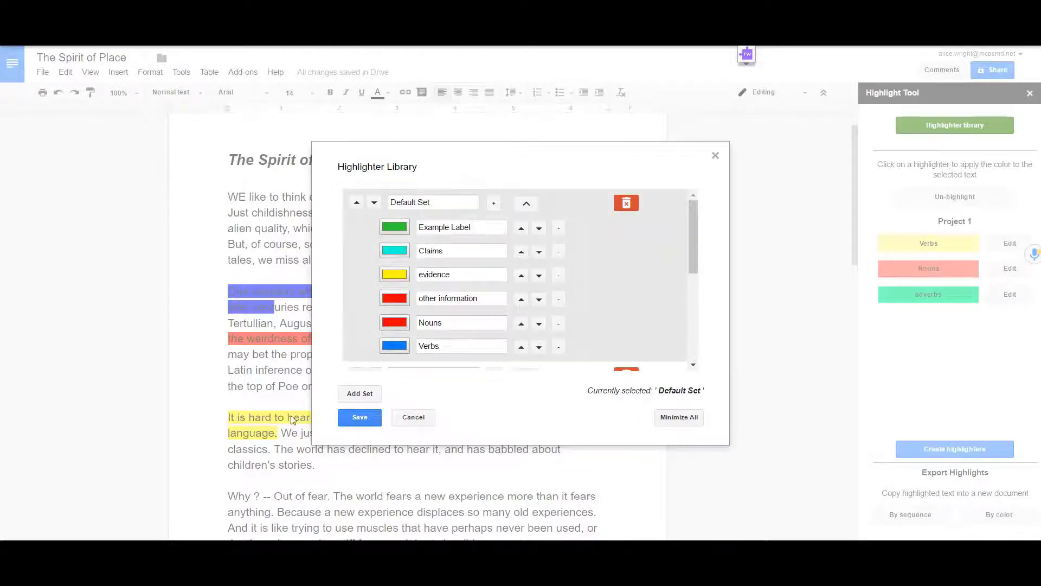
{"action": "left_click", "coordinate": [358, 422]}
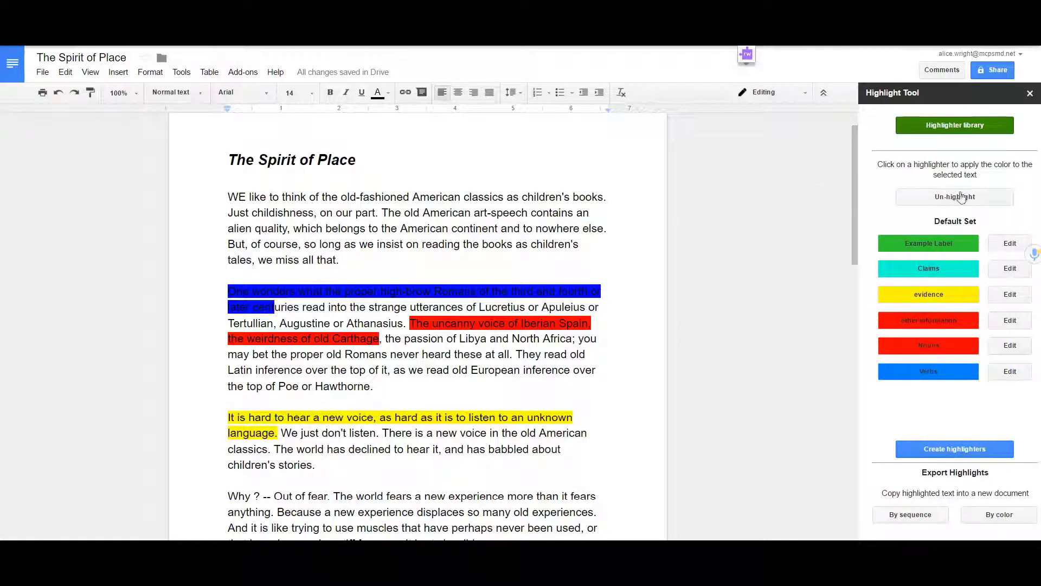
Switch the current highlighter set back to Project 1 in the highlighter library and save
{"action": "left_click", "coordinate": [950, 131]}
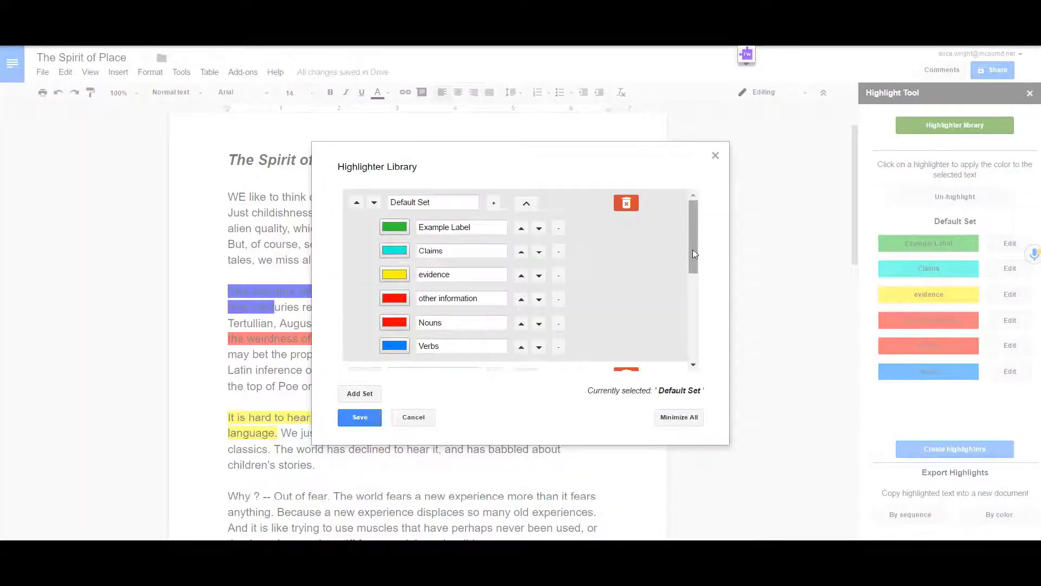
{"action": "left_click_drag", "start_coordinate": [693, 244], "coordinate": [679, 379]}
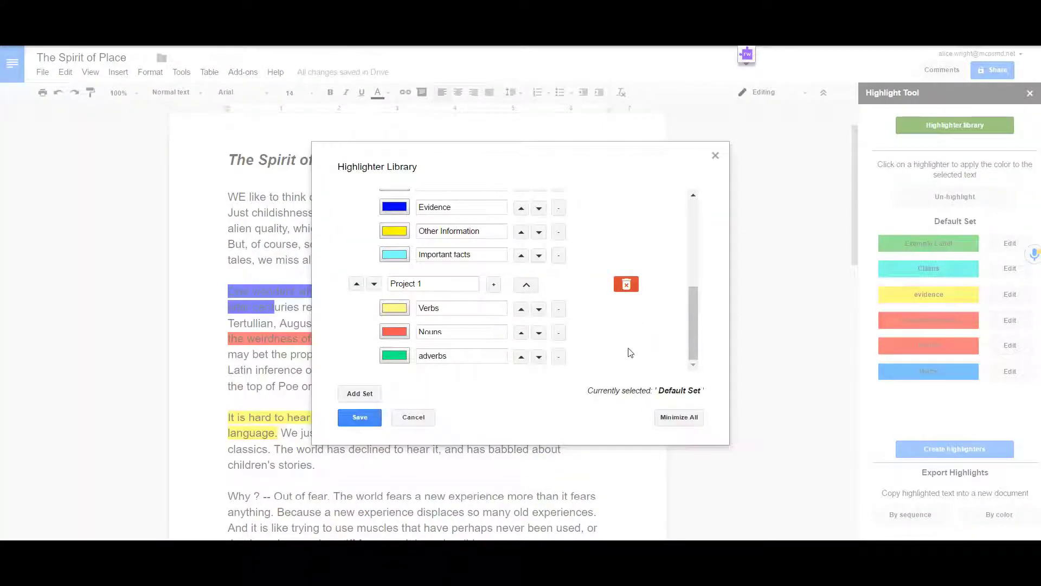
{"action": "left_click", "coordinate": [603, 339]}
{"action": "left_click", "coordinate": [365, 419]}
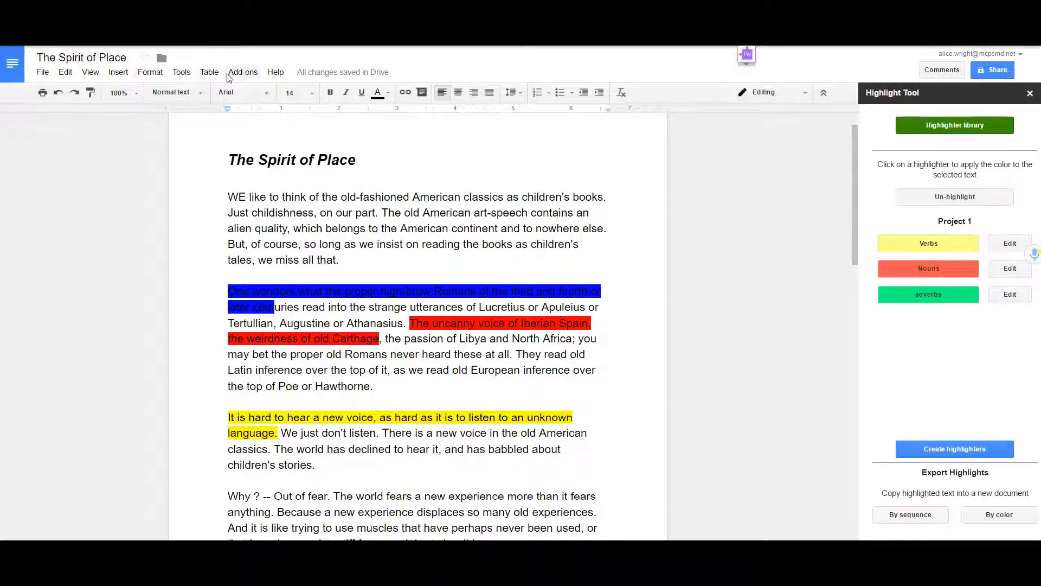
Share the Project 1 highlighters through the Highlight Tool add-on's Share Highlighters command
{"action": "left_click", "coordinate": [242, 73]}
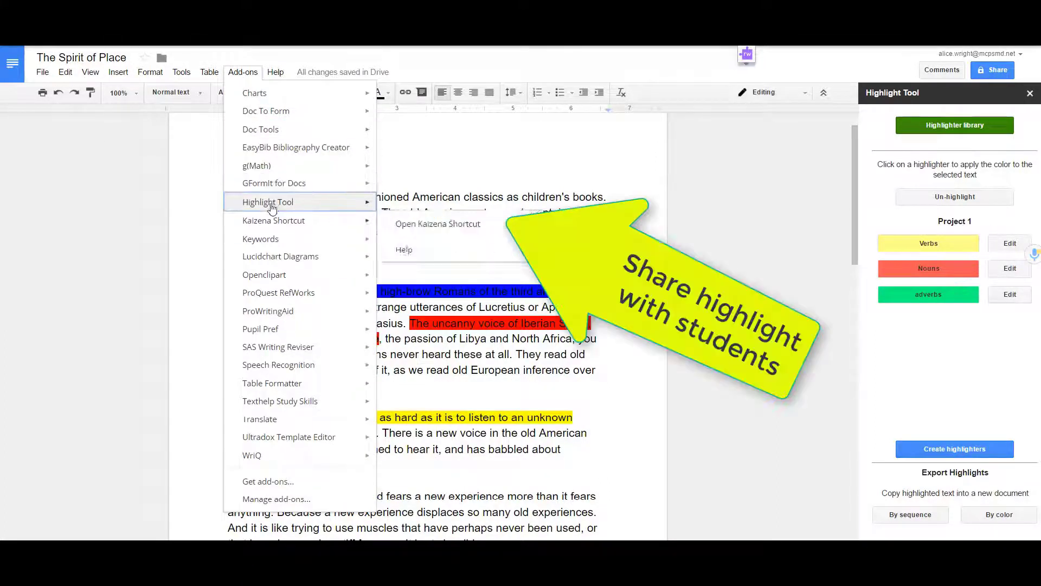
{"action": "mouse_move", "coordinate": [325, 201]}
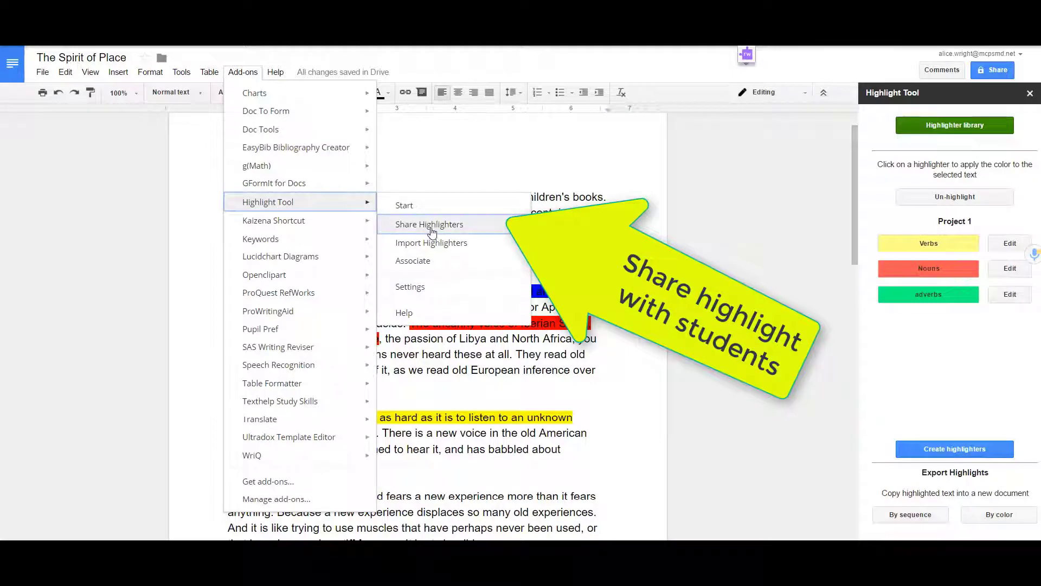
{"action": "left_click", "coordinate": [429, 225]}
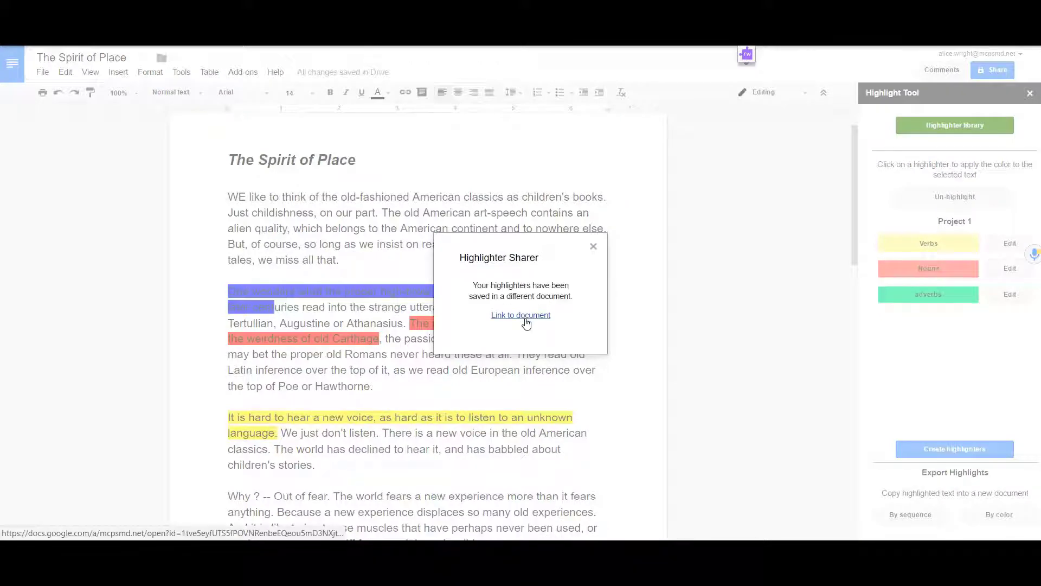
Open the linked document holding the shared highlighters and review its options for sharing with others
{"action": "left_click", "coordinate": [528, 321]}
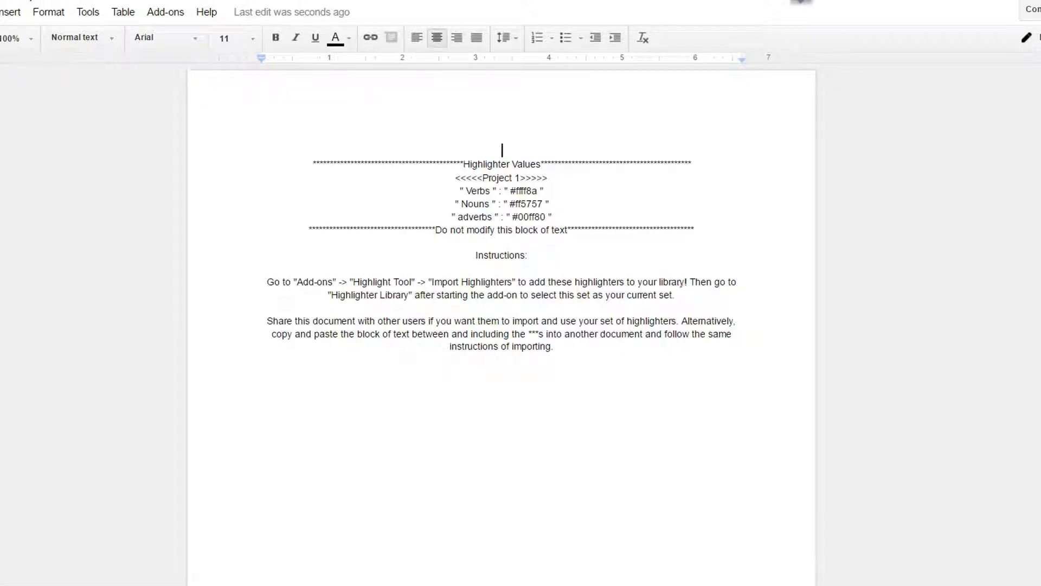
{"action": "left_click", "coordinate": [1040, 10]}
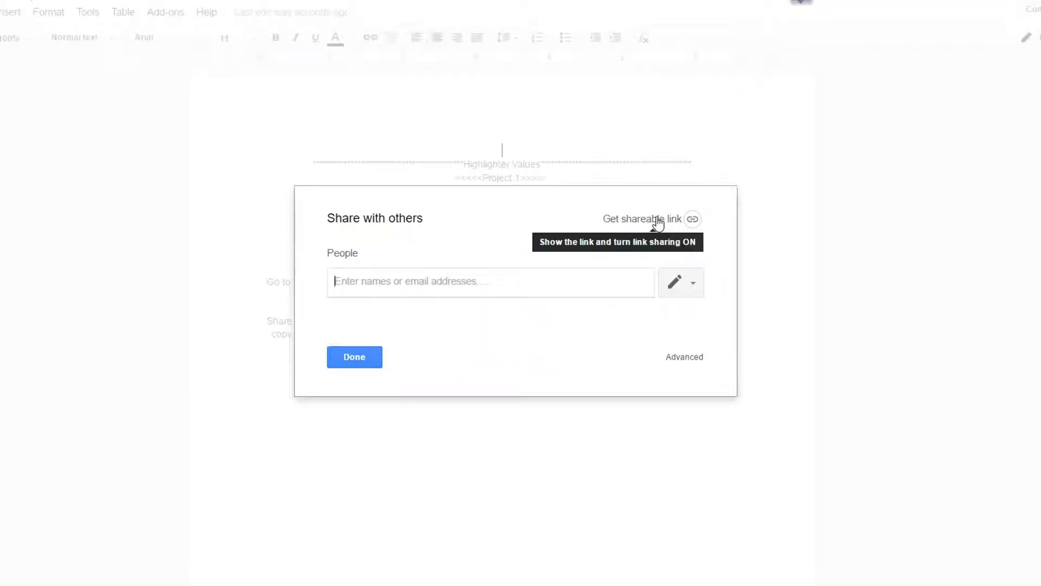
{"action": "left_click", "coordinate": [363, 359]}
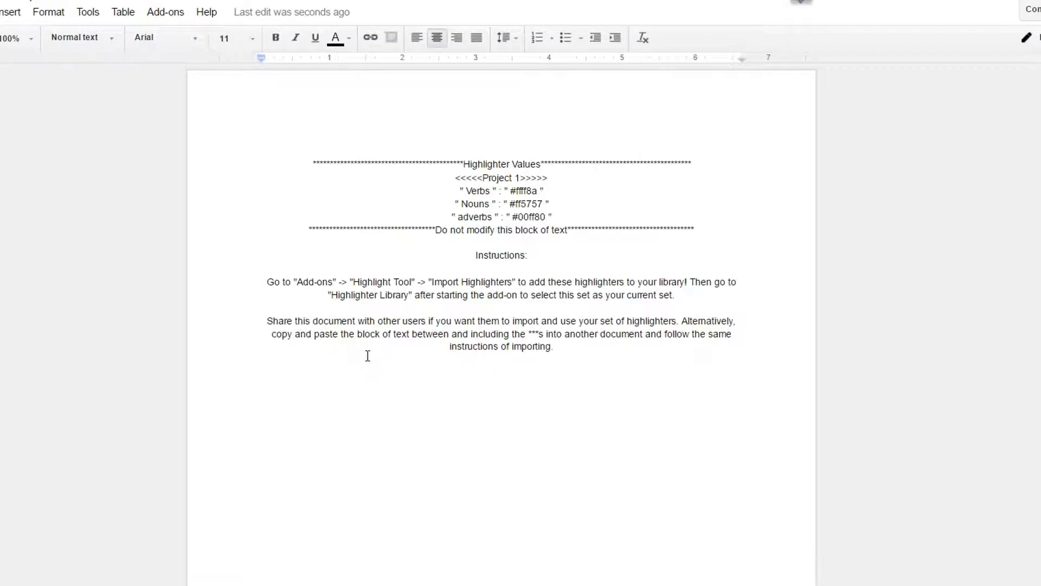
Start importing the highlighter sets from the shared document with the Highlight Tool's Import Highlighters command
{"action": "left_click", "coordinate": [166, 12]}
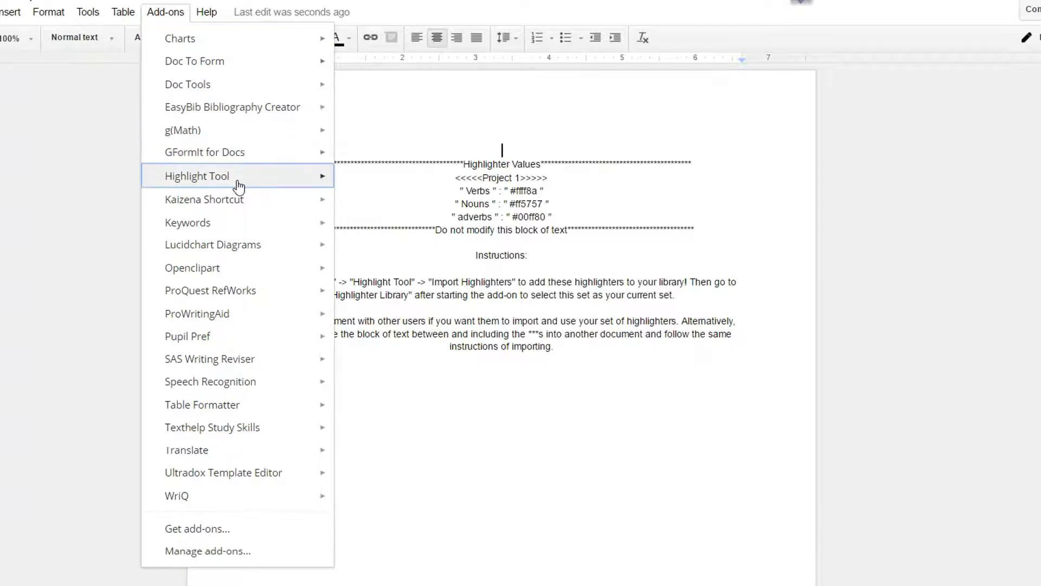
{"action": "mouse_move", "coordinate": [321, 178]}
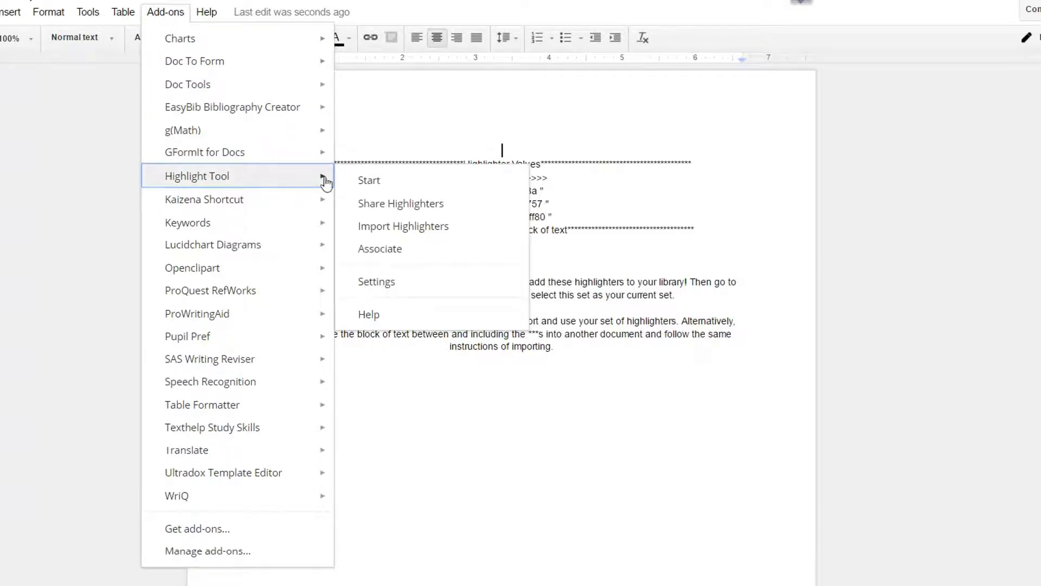
{"action": "left_click", "coordinate": [406, 232]}
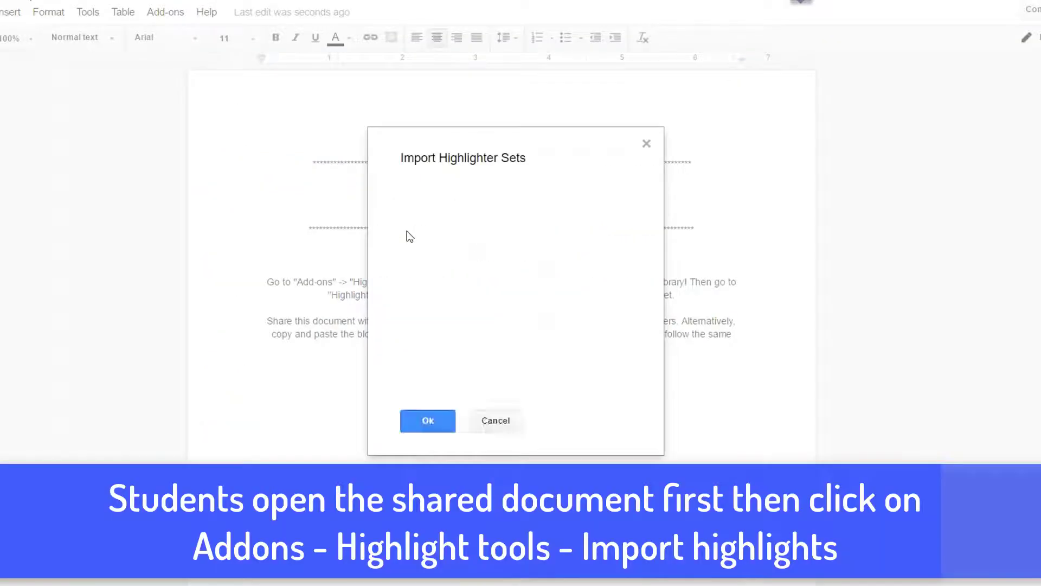